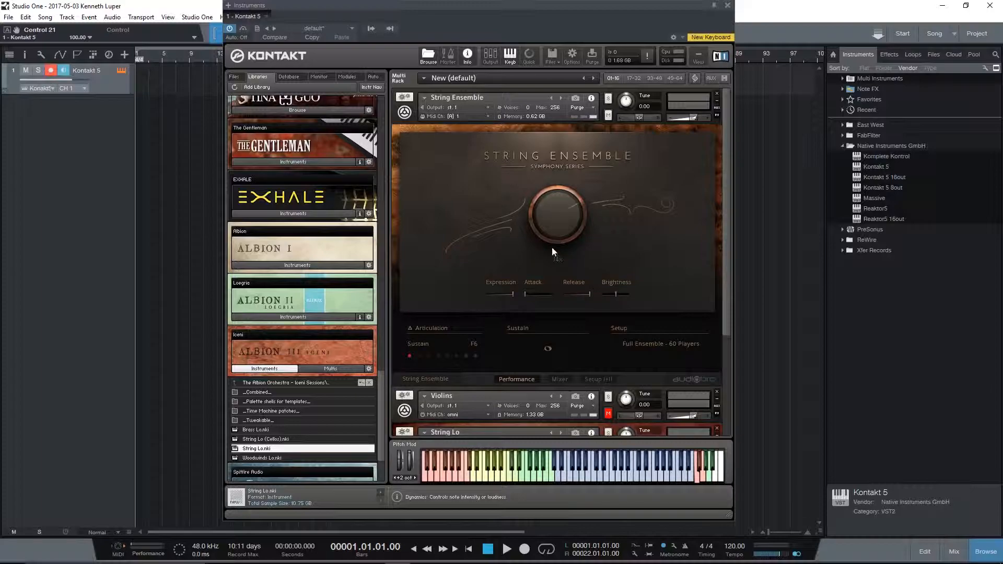
- Browse the String Ensemble's articulation slots, from Sordino Sus Vib through Pizzicato, and recall Sustain and Spiccato
click(513, 293)
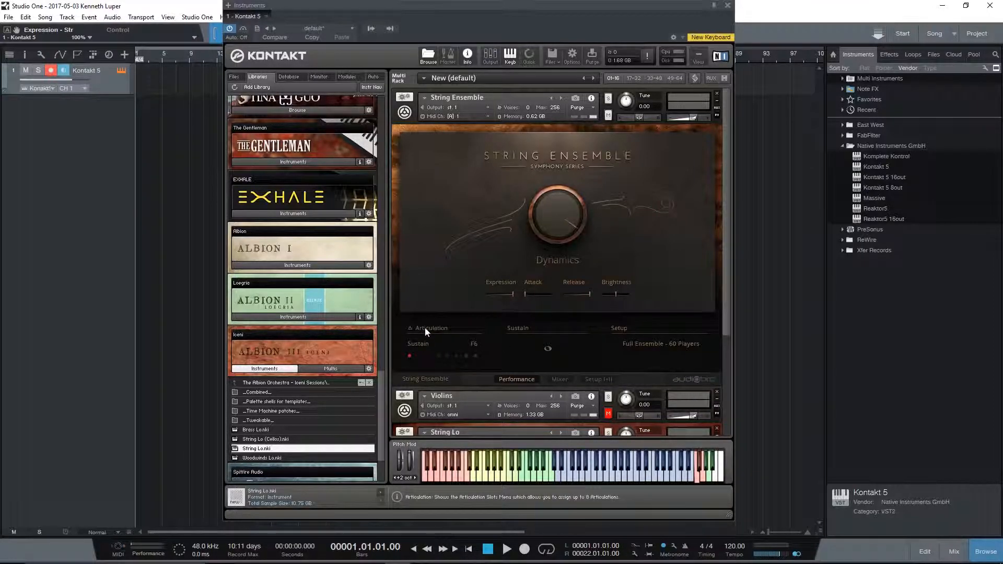
click(419, 355)
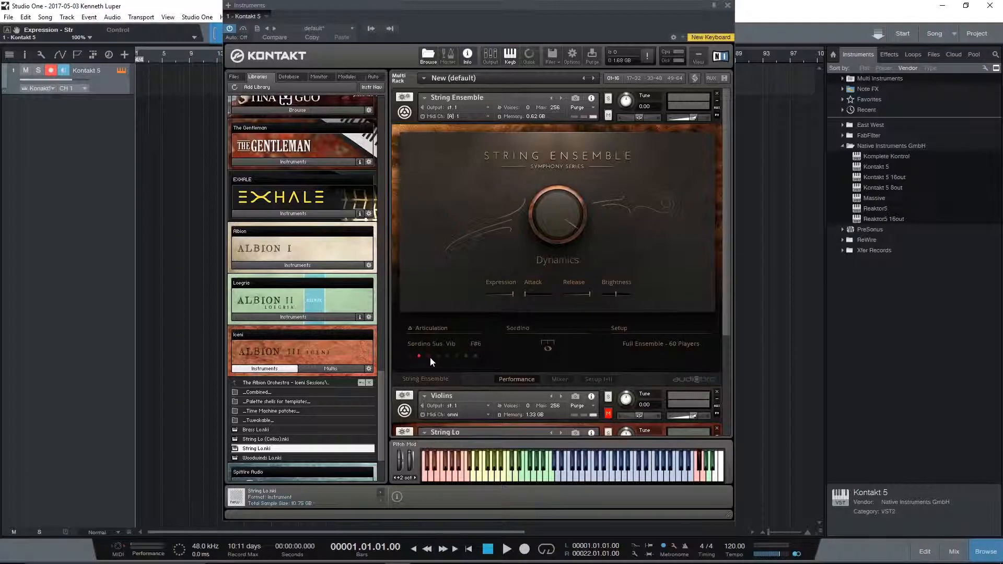
click(429, 356)
click(439, 356)
click(447, 356)
click(456, 356)
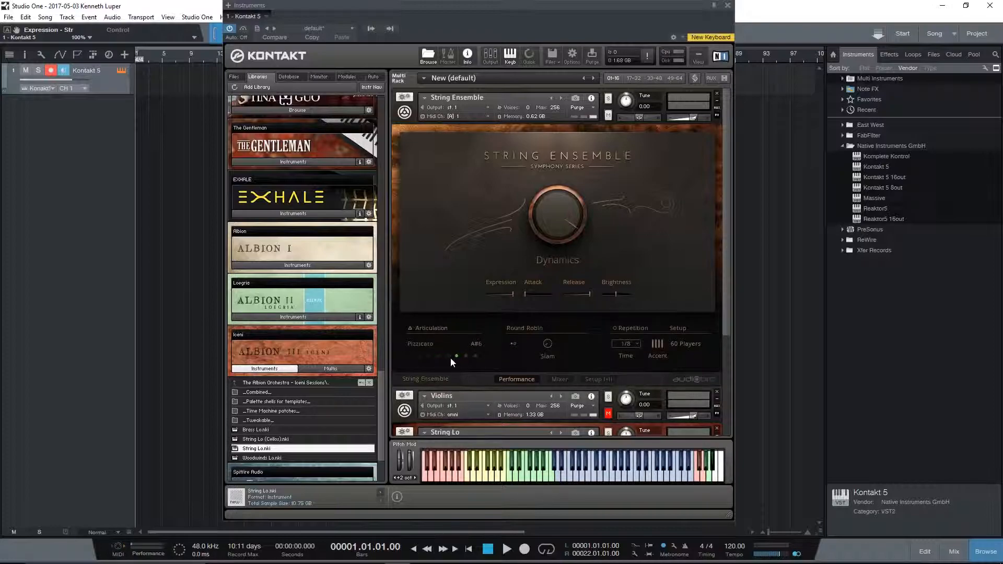
click(410, 355)
click(447, 356)
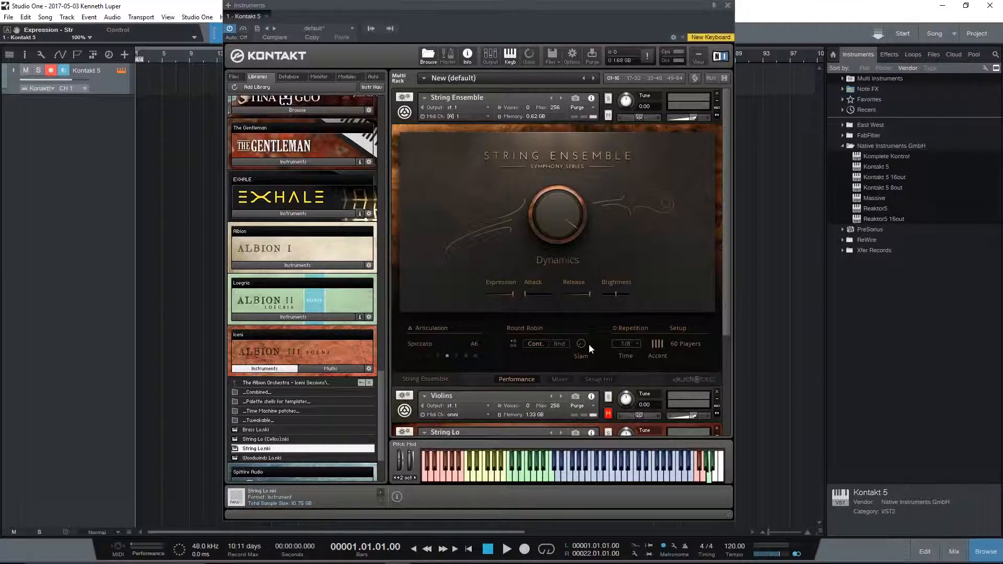
- Select the Staccato articulation and turn on Repetition with the Accent 1 + 3 pattern, keeping the 1/8 time
click(439, 355)
click(615, 328)
click(659, 350)
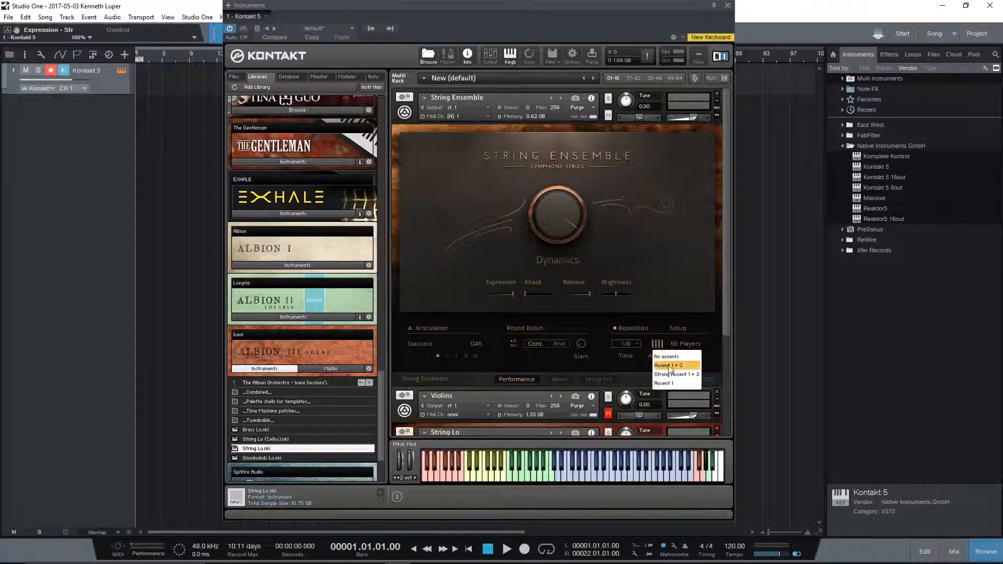
click(669, 366)
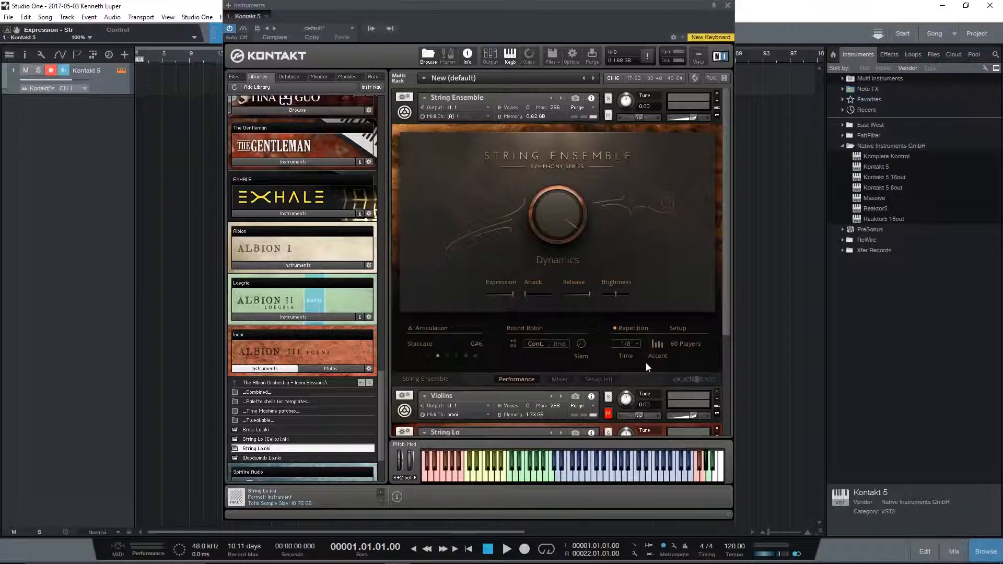
click(657, 346)
click(656, 345)
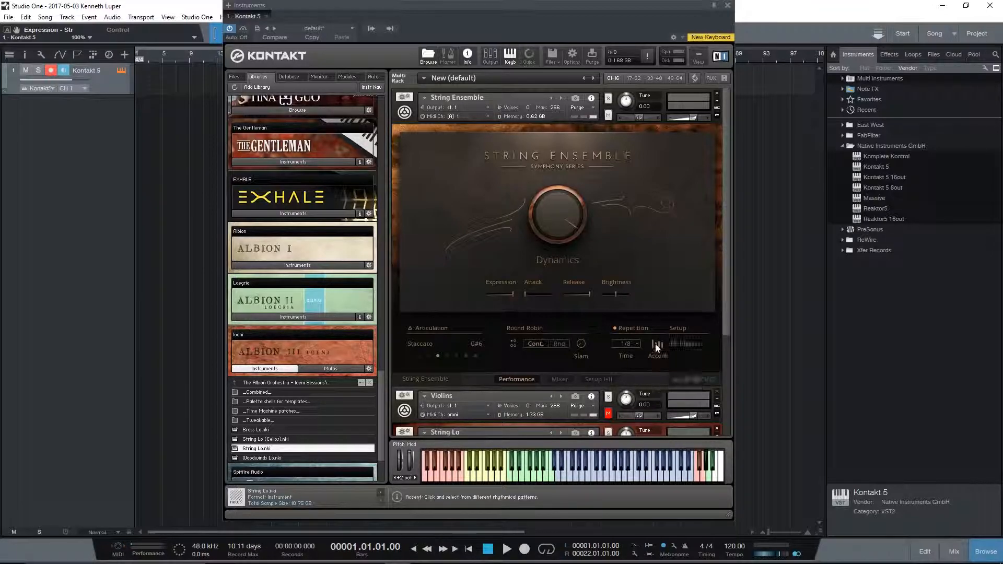
click(630, 343)
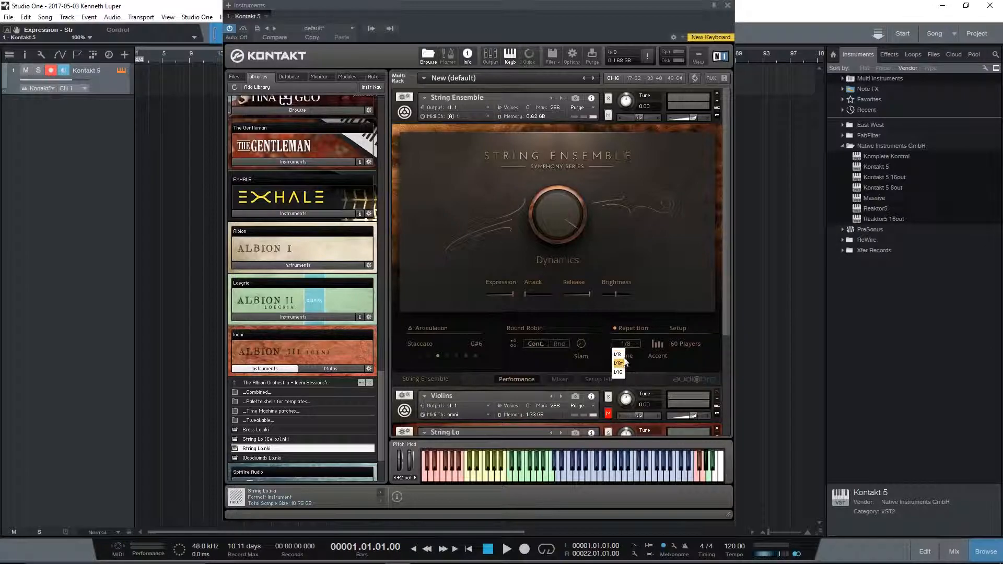
click(633, 341)
- Audition the staccato repetition with No accents and with Strong Accent 1 + 3
click(659, 345)
click(662, 356)
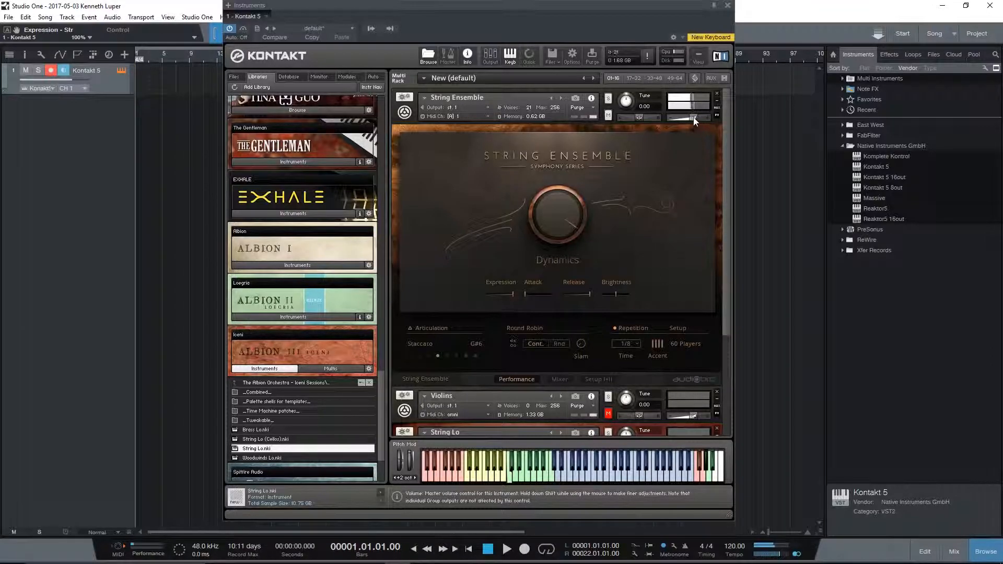
click(658, 343)
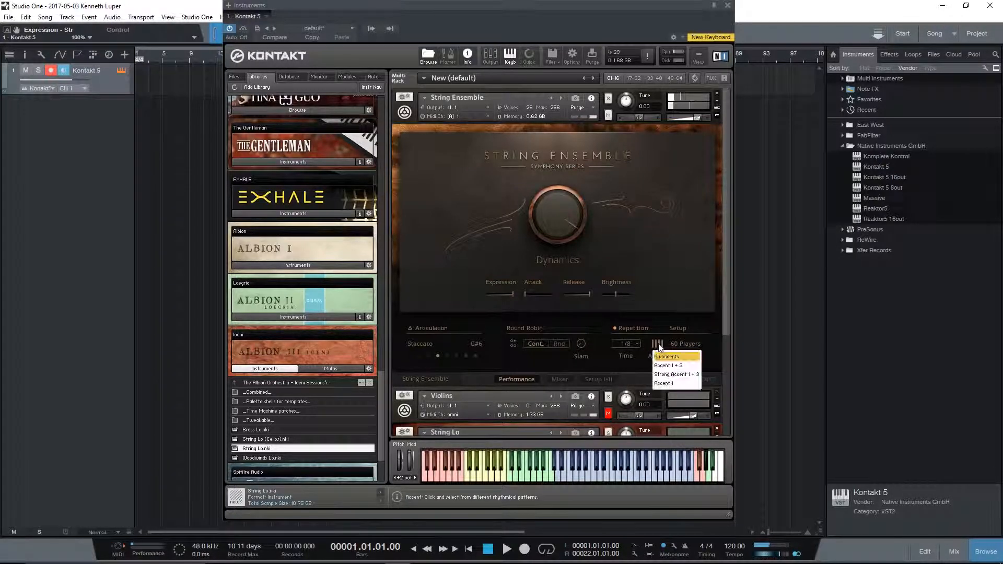
click(675, 375)
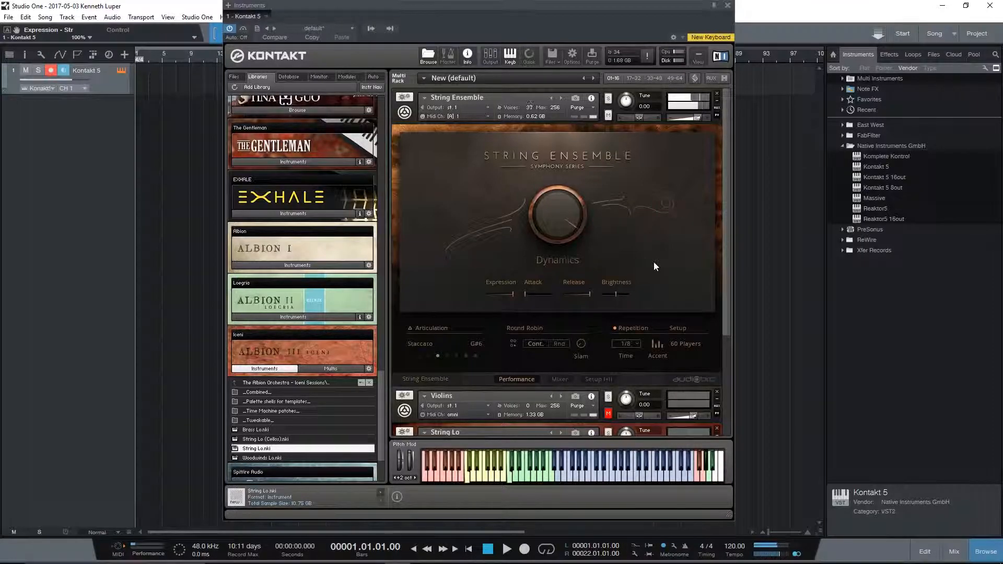
- Reset the repetition accent pattern to No accents and switch the articulation to Sustain
click(653, 348)
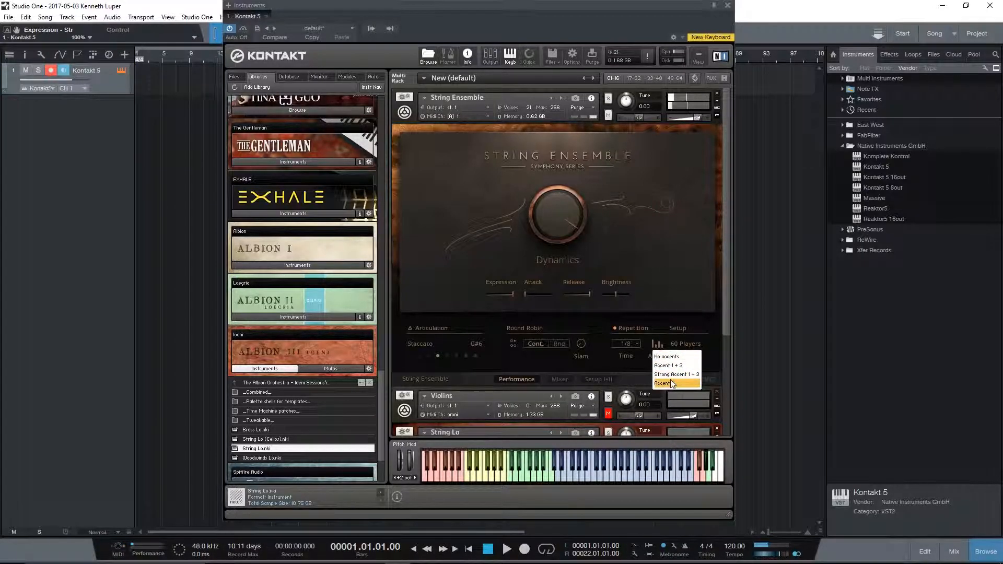
click(670, 357)
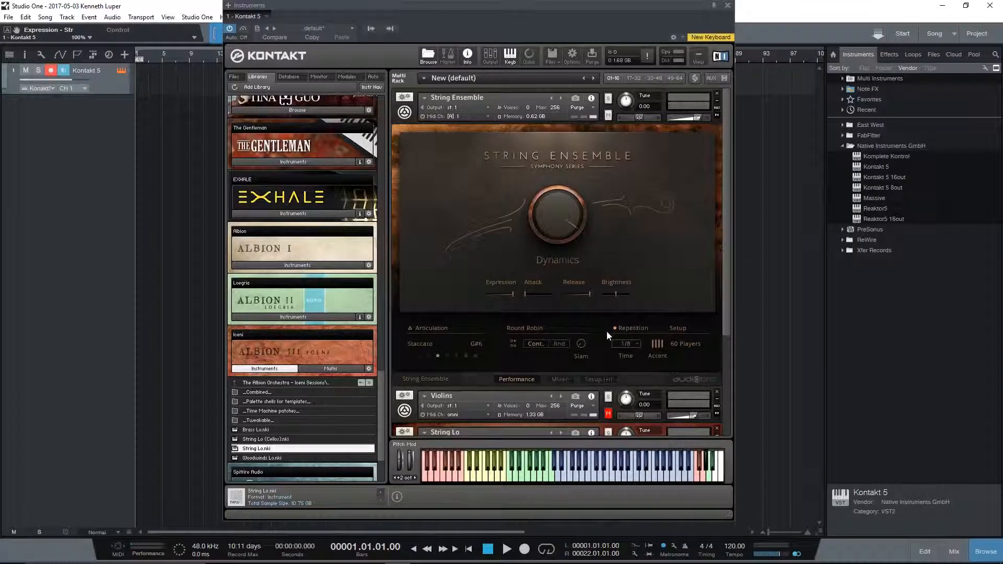
click(410, 356)
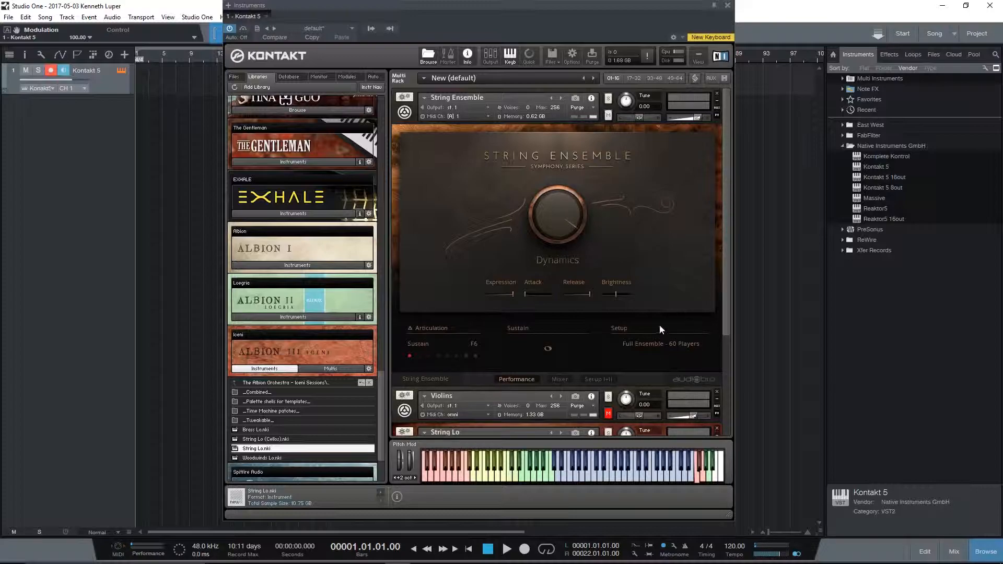
- Collapse the String Ensemble instrument, and expand and unmute the Violins
scroll(656, 305, down, 1)
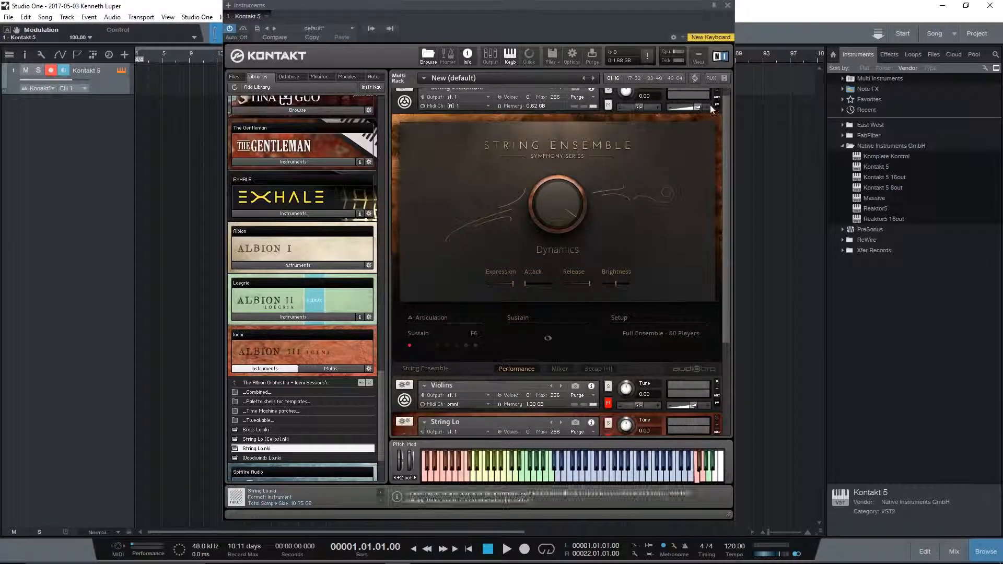
click(716, 90)
click(718, 121)
click(718, 121)
click(609, 136)
click(717, 136)
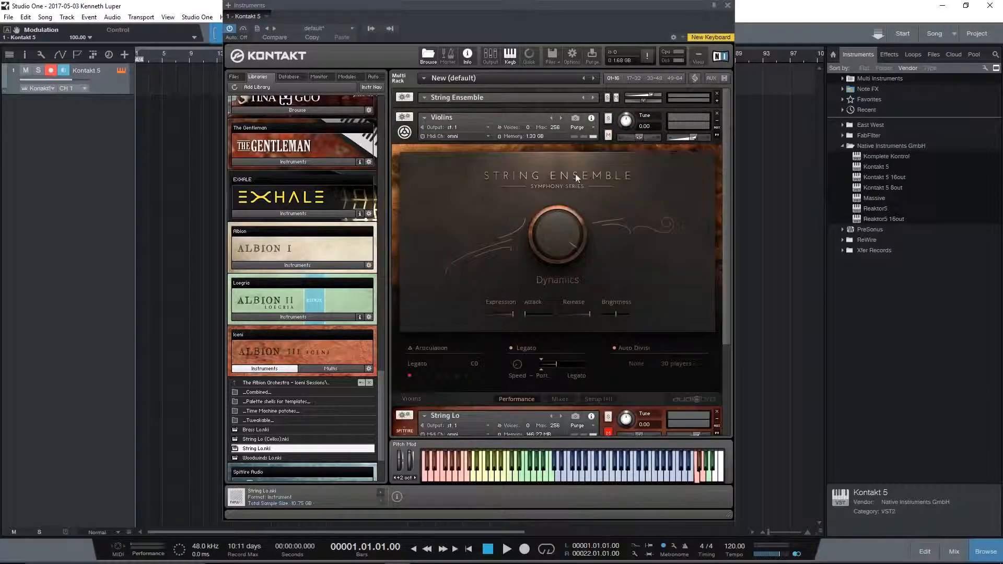
- Mute the collapsed String Ensemble instrument in the rack
scroll(642, 182, down, 1)
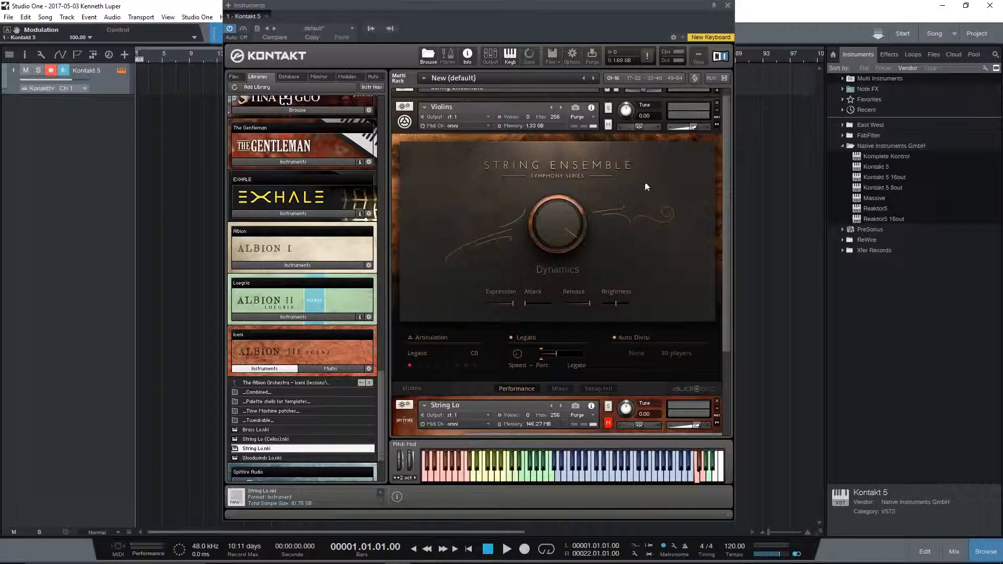
scroll(623, 125, up, 1)
click(616, 97)
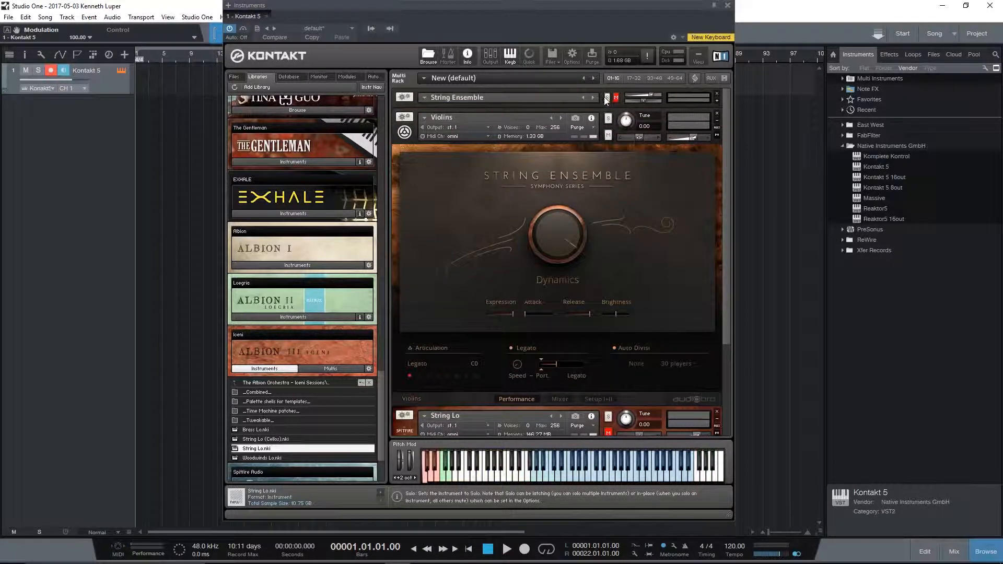
- Shift the Violins' portamento-to-legato slider slightly towards Legato
scroll(639, 206, down, 2)
scroll(640, 211, up, 2)
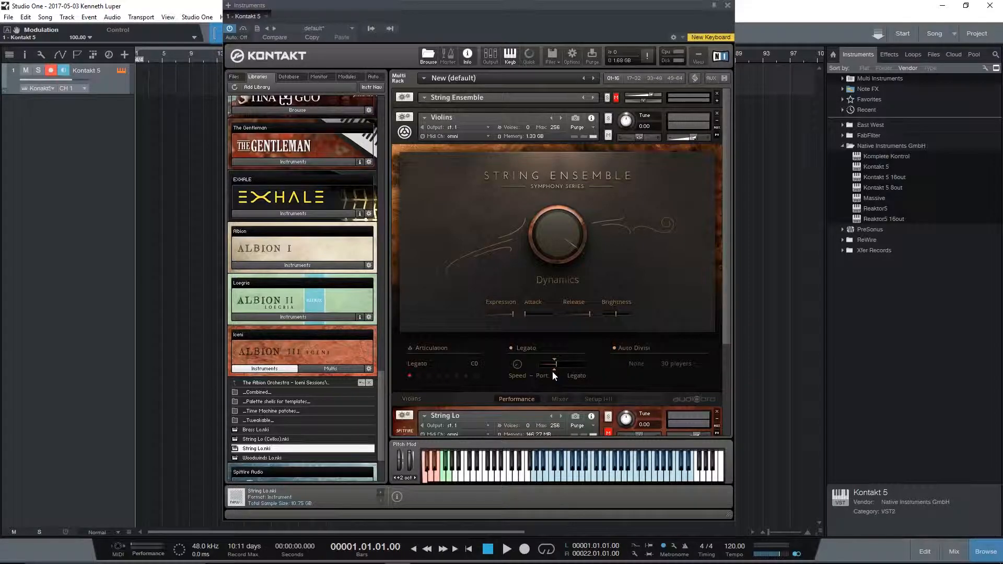
drag(553, 367, 559, 365)
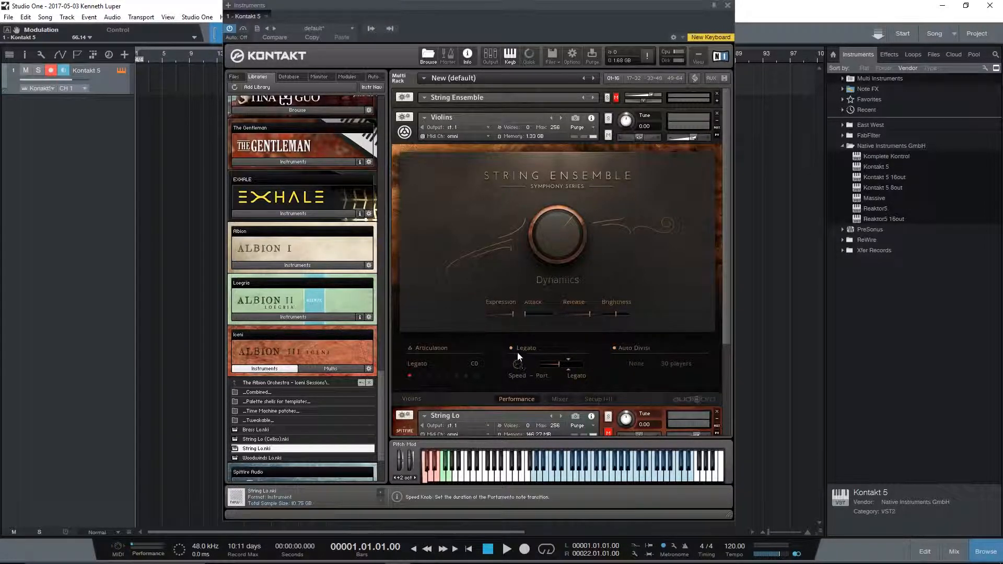
- Review the Violins' Microphone Mixer and Section Setup pages, and return to the Performance page
click(560, 399)
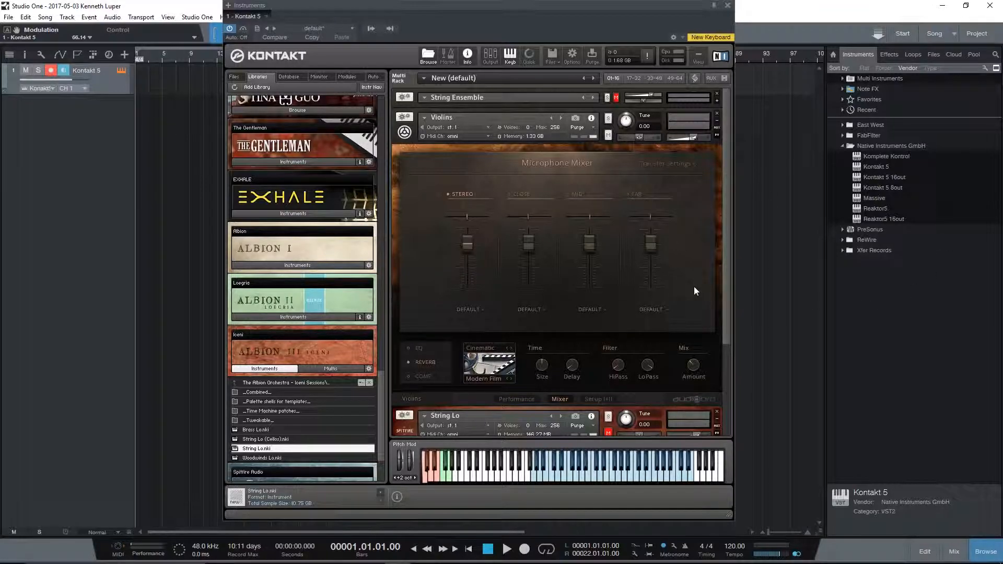
click(599, 398)
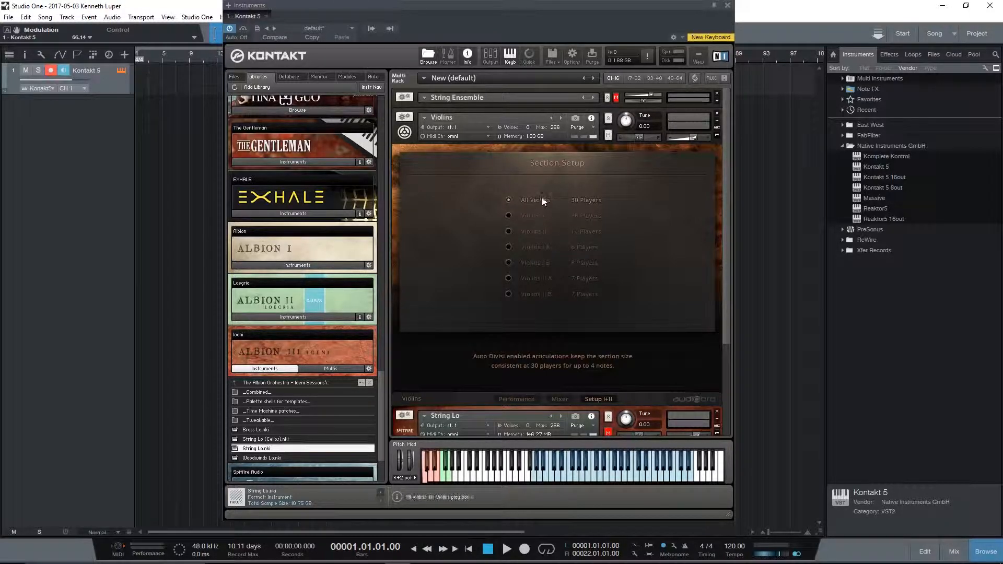
click(531, 397)
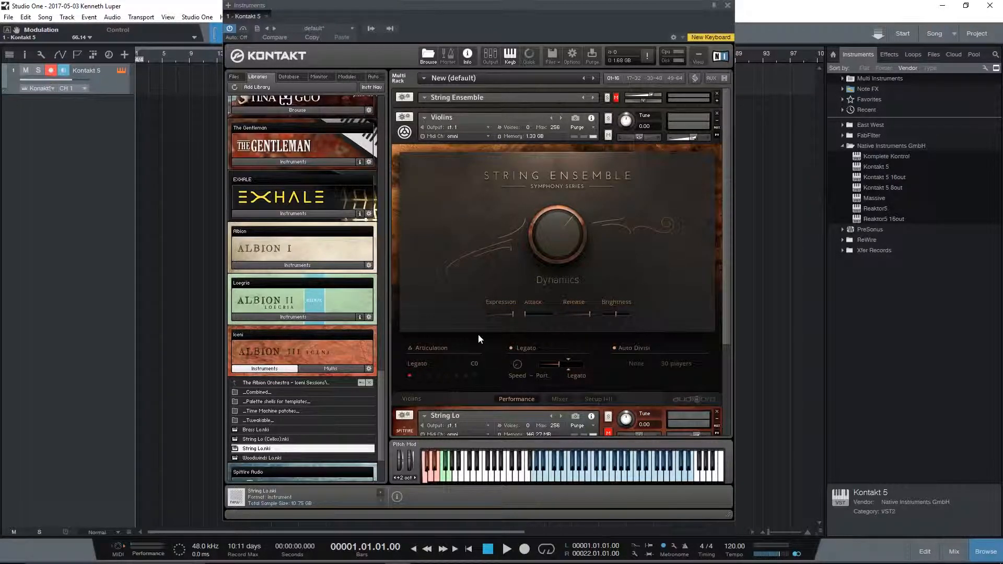
- Collapse and mute the Violins, and unmute the String Lo instrument
click(716, 124)
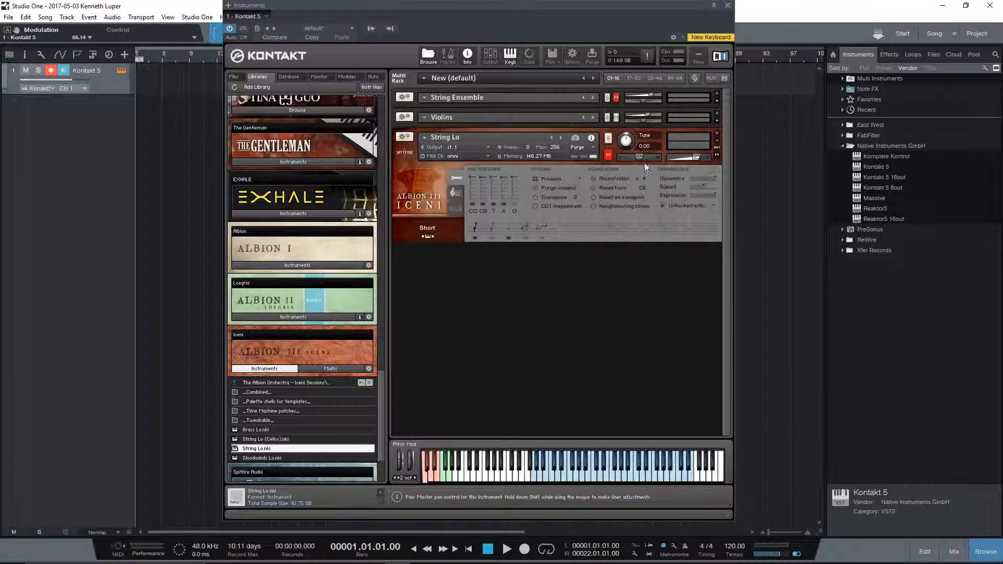
click(608, 155)
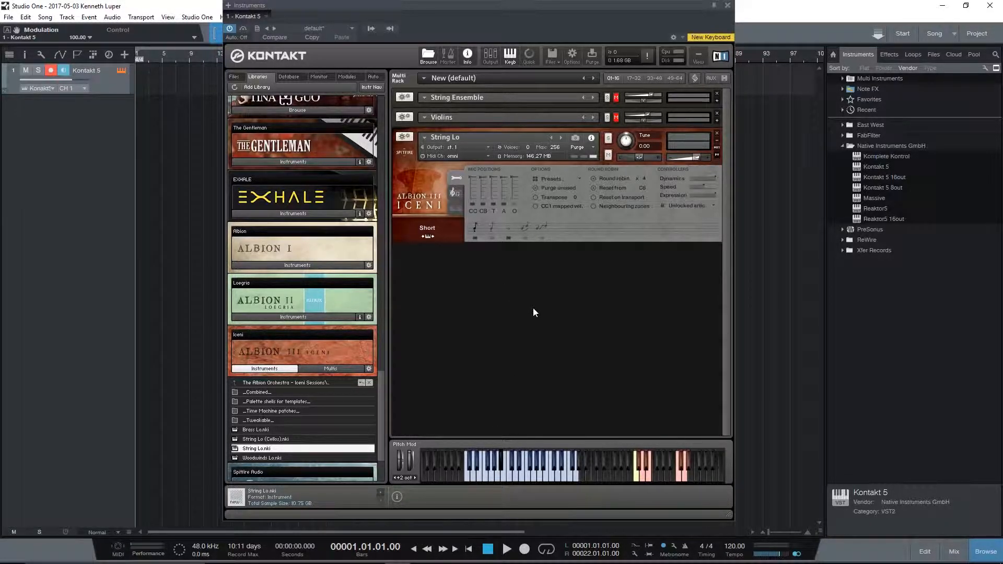
- Expand and unmute the String Ensemble, and mute the String Lo instrument
click(717, 100)
scroll(631, 220, down, 1)
scroll(630, 221, up, 1)
scroll(629, 128, up, 1)
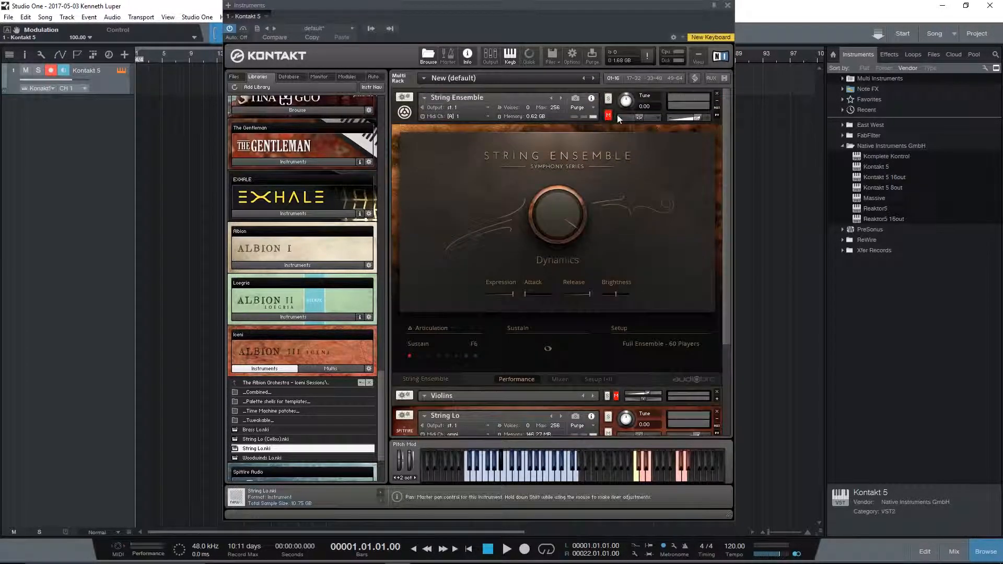
click(607, 115)
scroll(568, 316, down, 1)
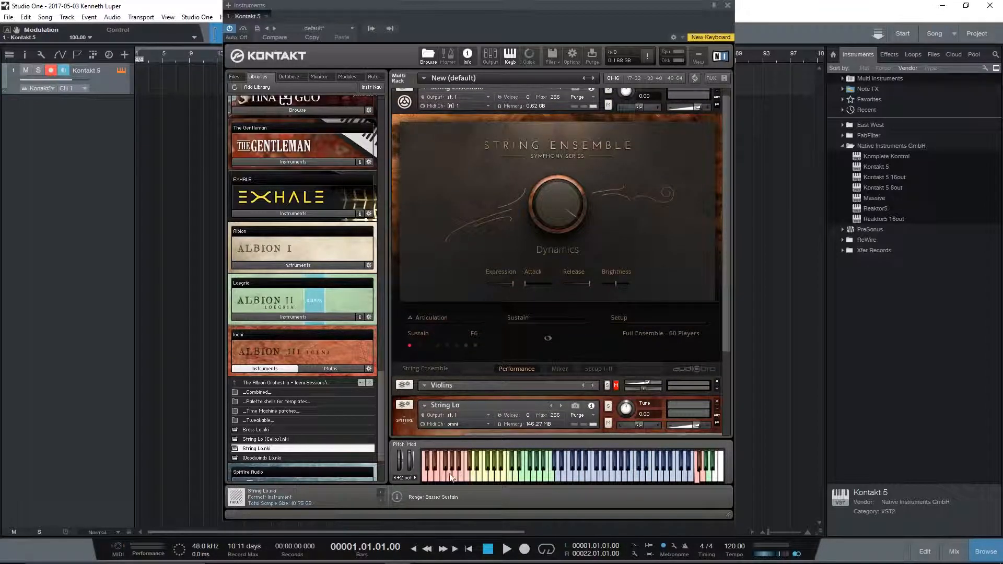
click(608, 422)
- Audition one note in each colour-coded range of the String Ensemble's keyboard, from the basses and cellos upwards
click(445, 479)
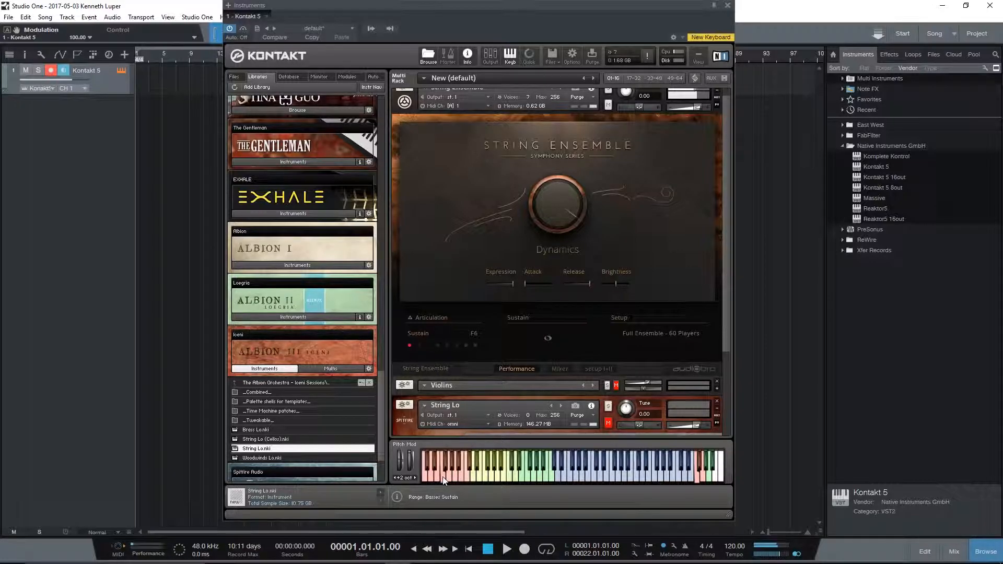
click(486, 480)
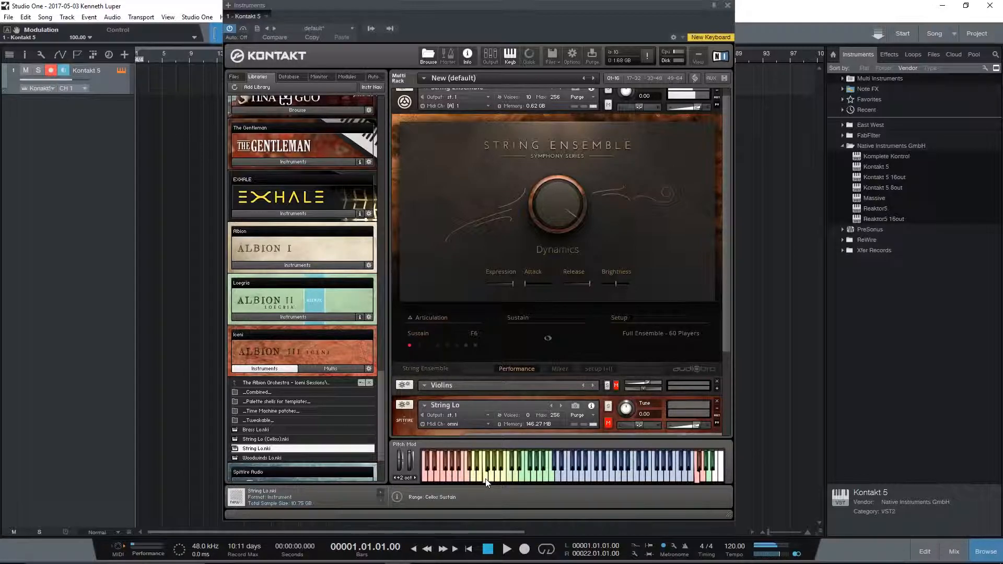
click(528, 479)
click(613, 478)
scroll(541, 309, down, 3)
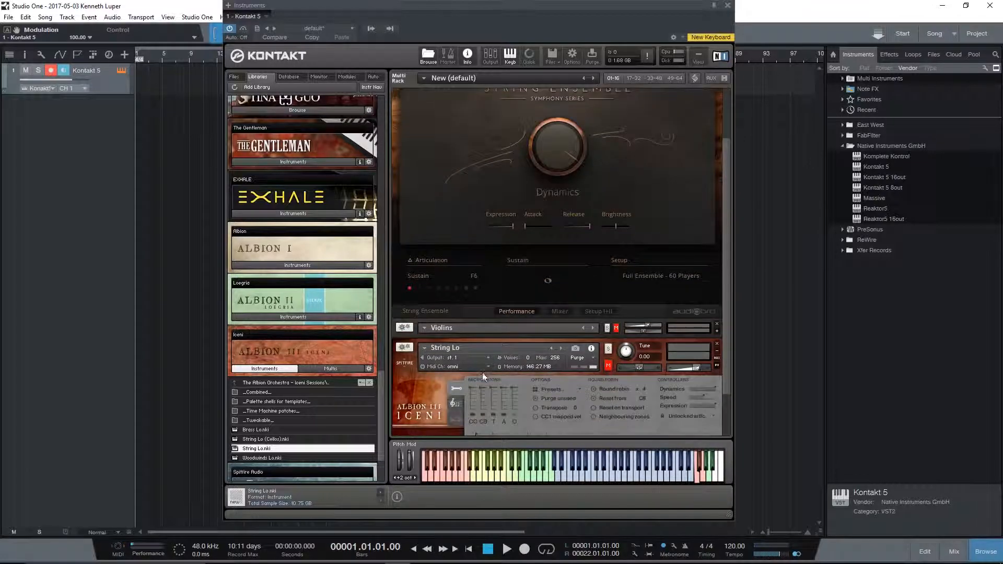
scroll(482, 372, up, 3)
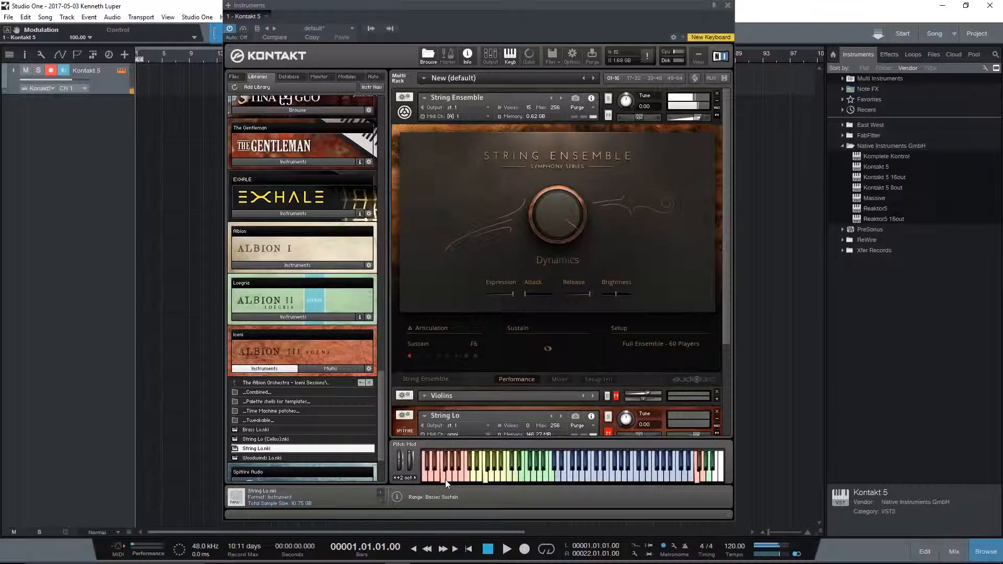
- Collapse and mute the String Ensemble, and unmute String Lo
click(716, 99)
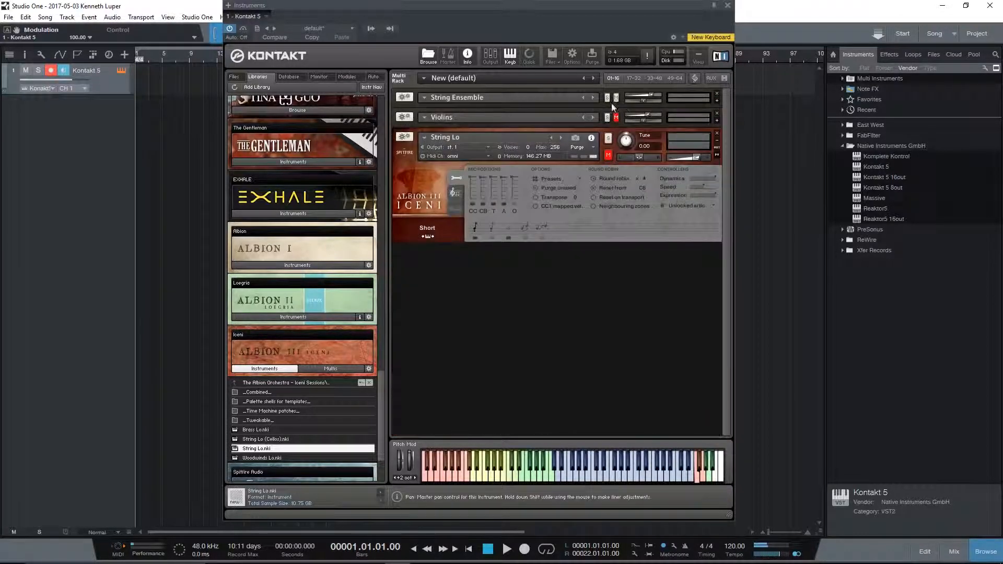
click(608, 156)
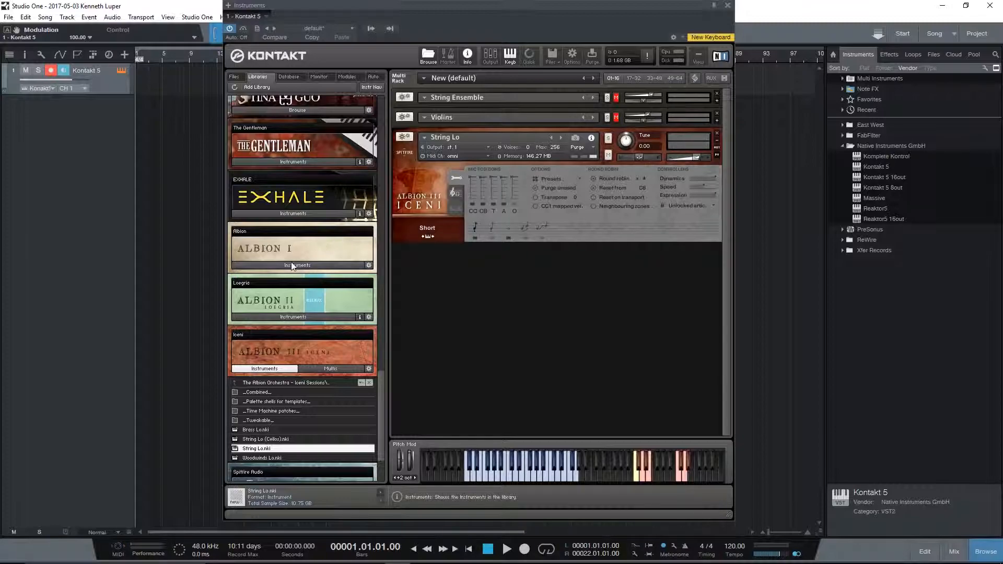
- Select the Brass Lo.nki instrument in the Albion III Iceni library
scroll(300, 333, down, 1)
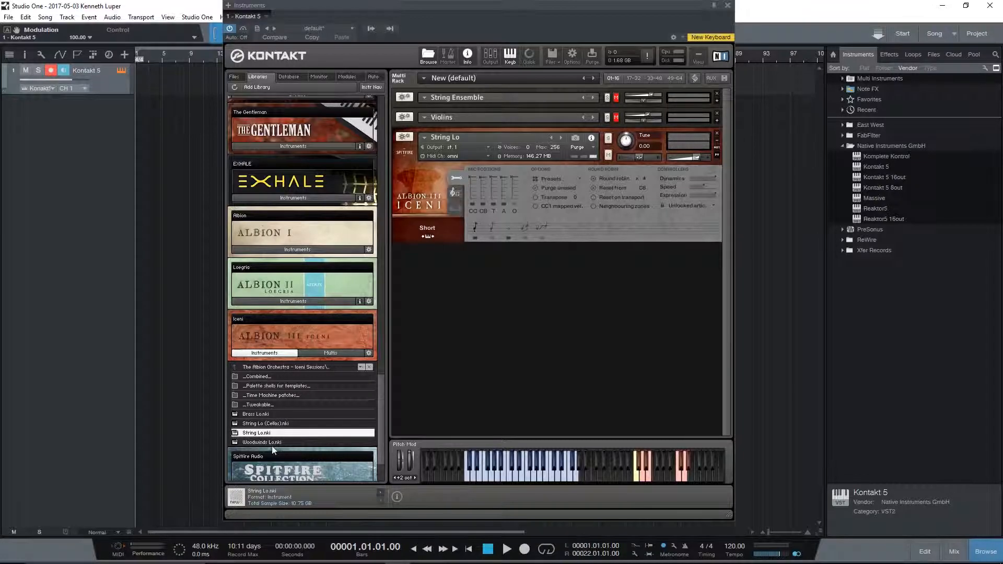
click(248, 413)
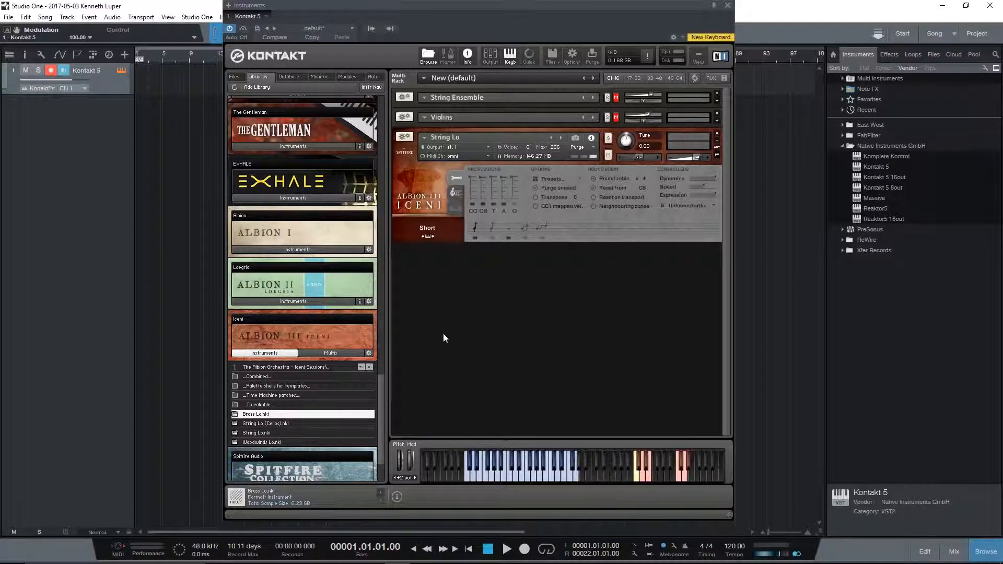
- Collapse the instrument list of the Albion III Iceni library
click(284, 352)
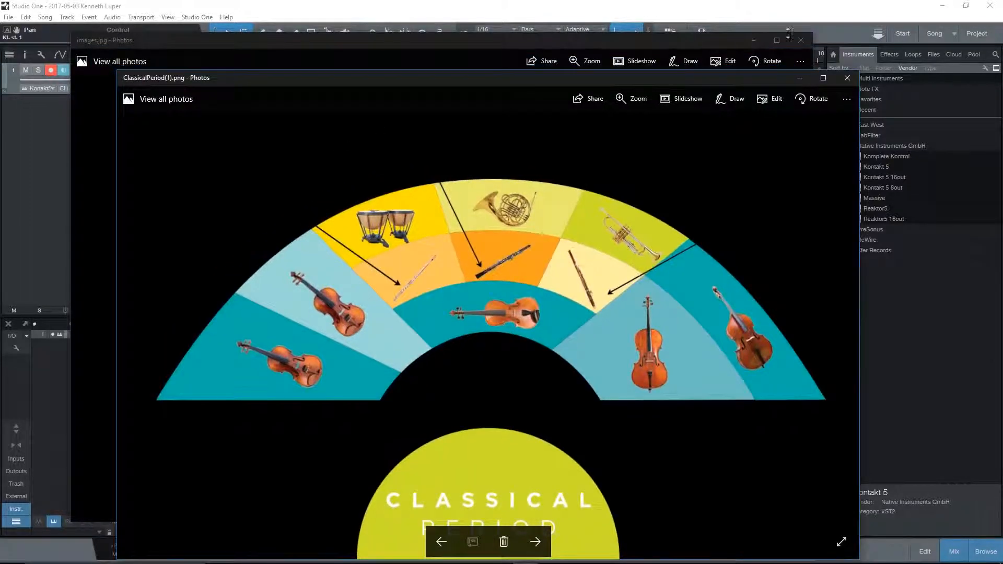
- In Photos, close images.jpg and move the ClassicalPeriod(1).png orchestra seating chart fully into view to examine the section positions
click(800, 40)
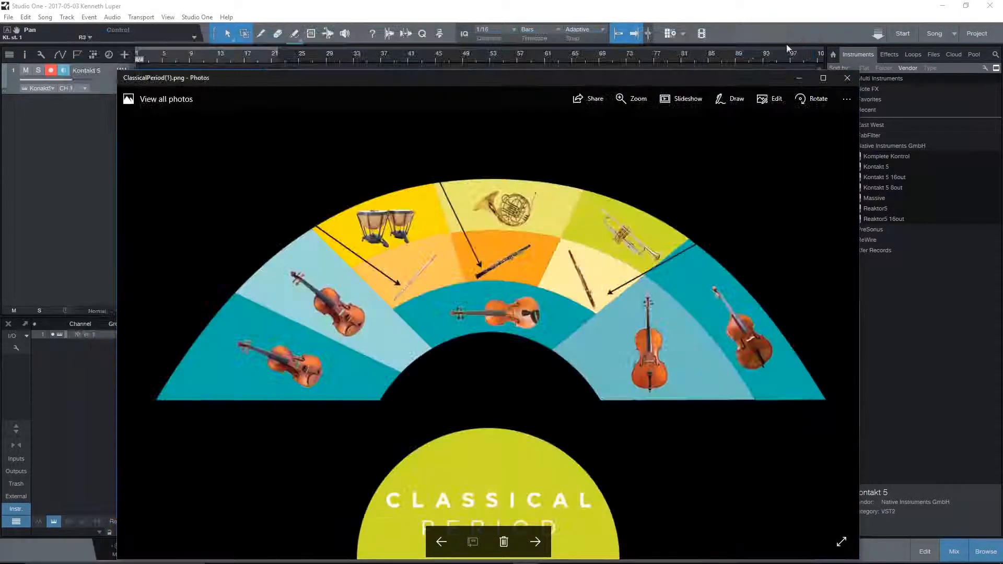
drag(644, 79, 657, 37)
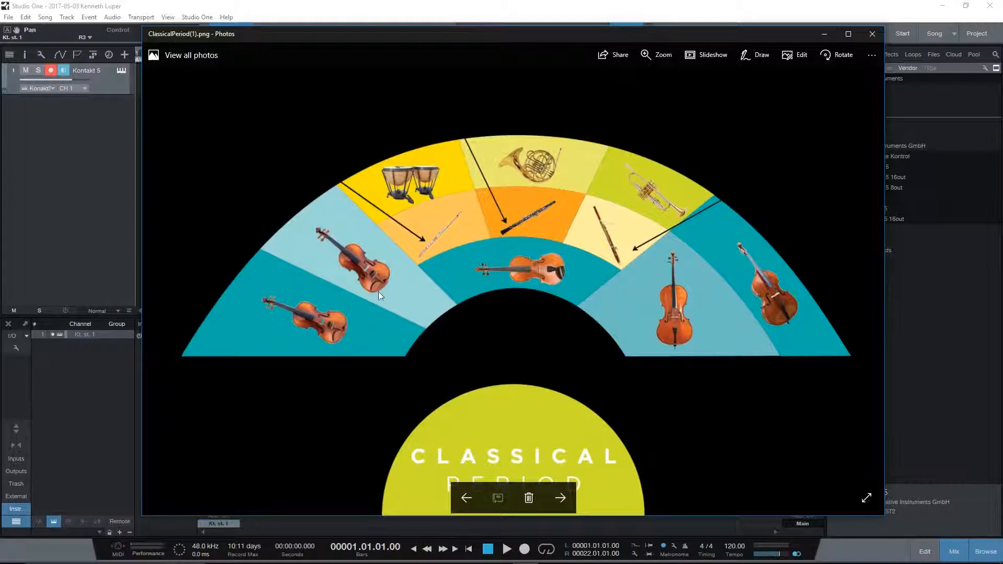
- Move the seating chart clear of the Studio One mixer and pan the Kontakt 5 channel to L45
drag(425, 36, 562, 38)
drag(219, 352, 209, 345)
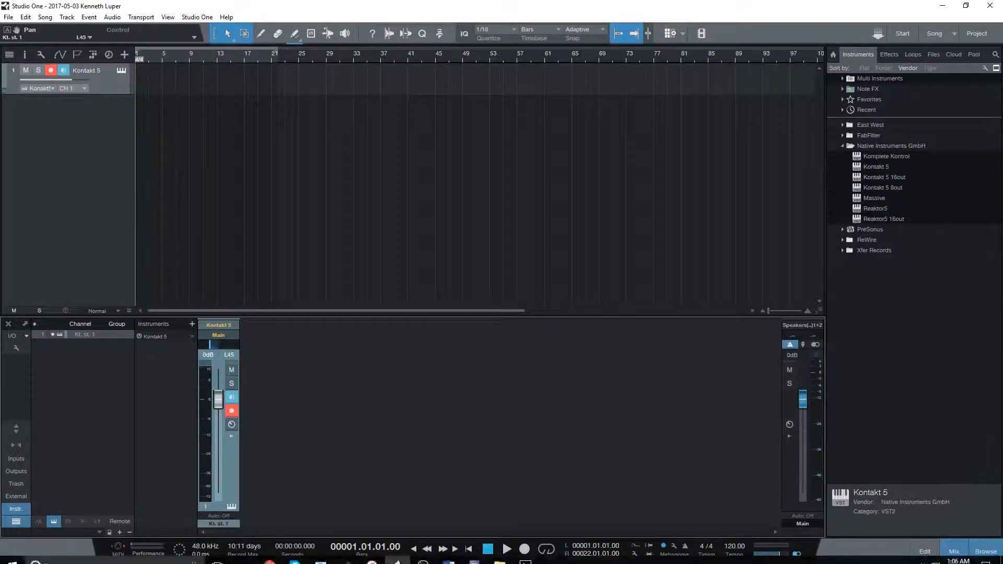
- Bring the classical period seating chart back up, examine where the string sections sit, and close the picture
click(526, 552)
drag(663, 32, 490, 21)
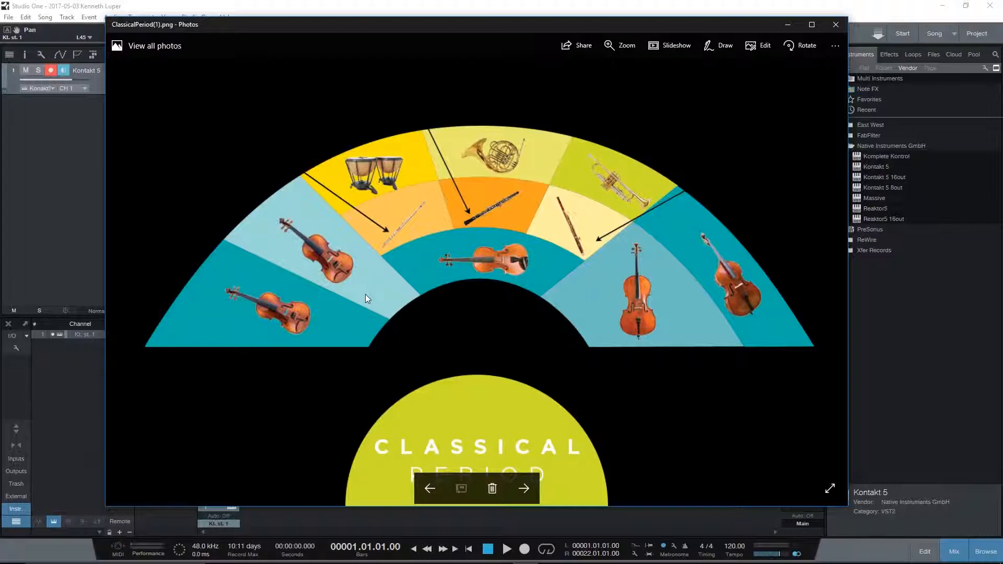
click(835, 25)
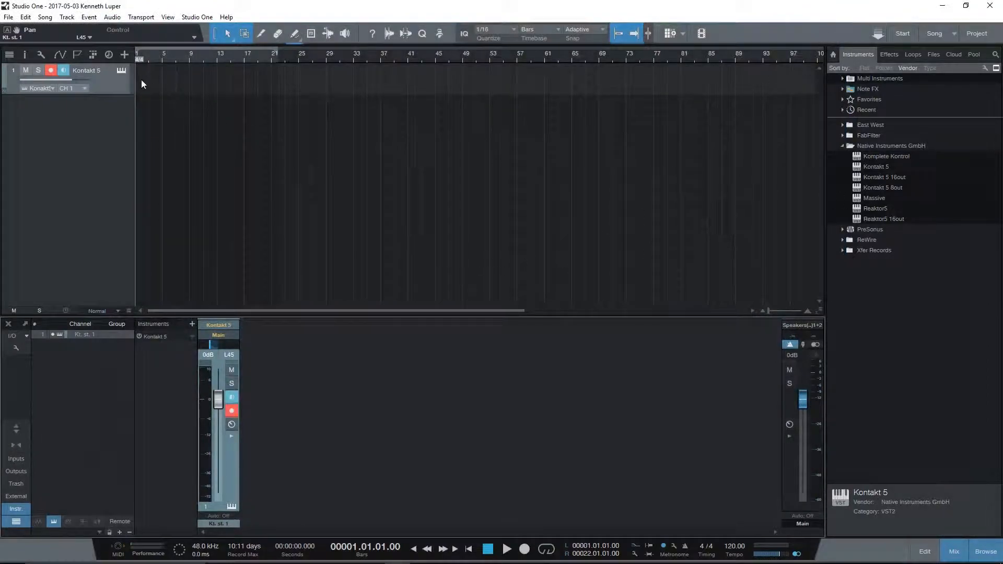
- Reopen the Kontakt 5 instrument window from its track and reposition it on the screen
click(121, 71)
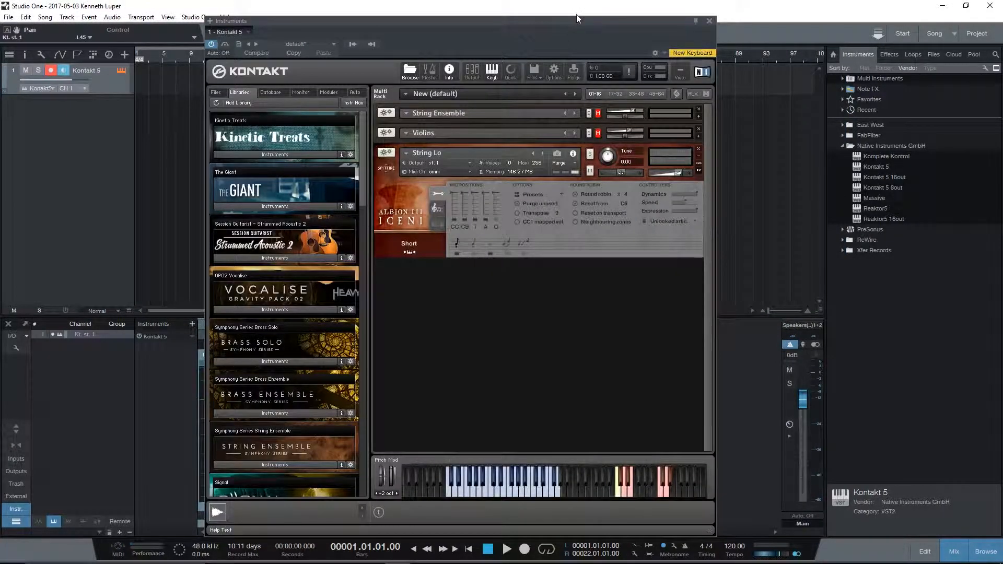
drag(575, 22, 597, 19)
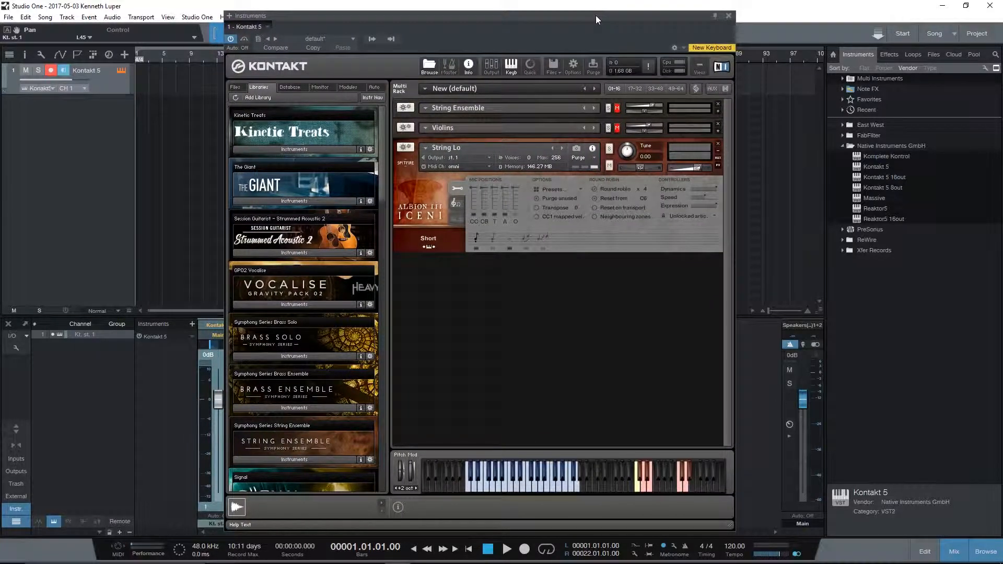